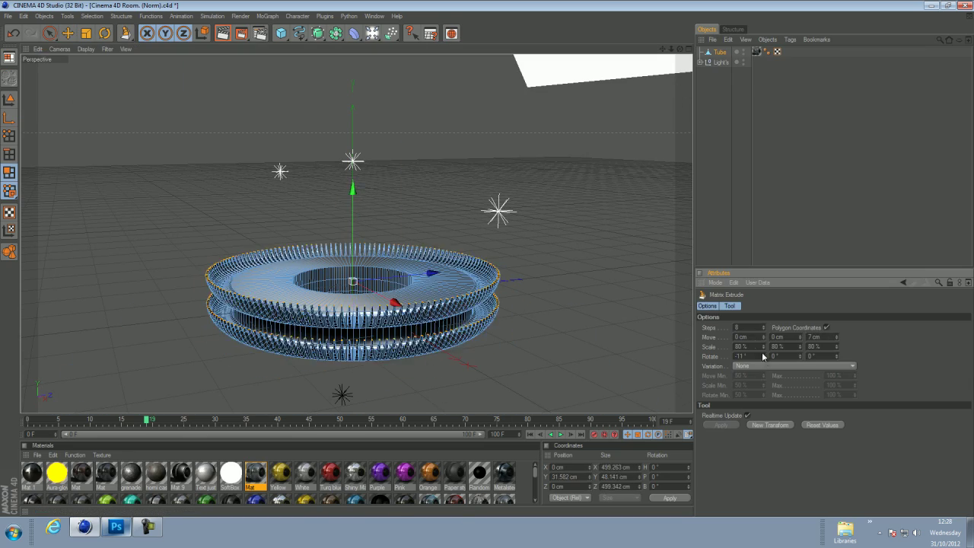
# Adjust the size and twist of the matrix extrusion on the tube's rim.
pyautogui.moveTo(488, 262); pyautogui.dragTo(530, 342)
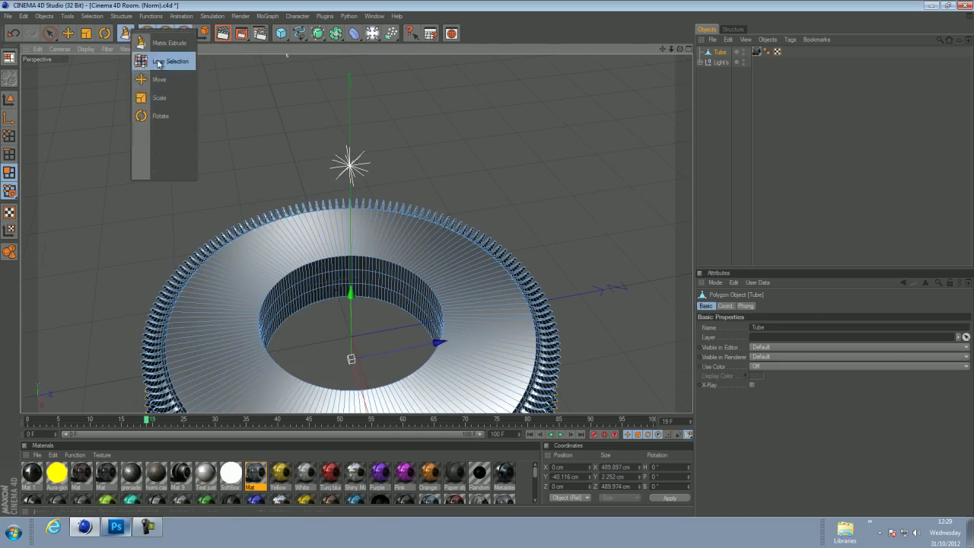
# Start a new matrix extrusion, then select a narrow face loop around the ring and inset it.
pyautogui.click(268, 324)
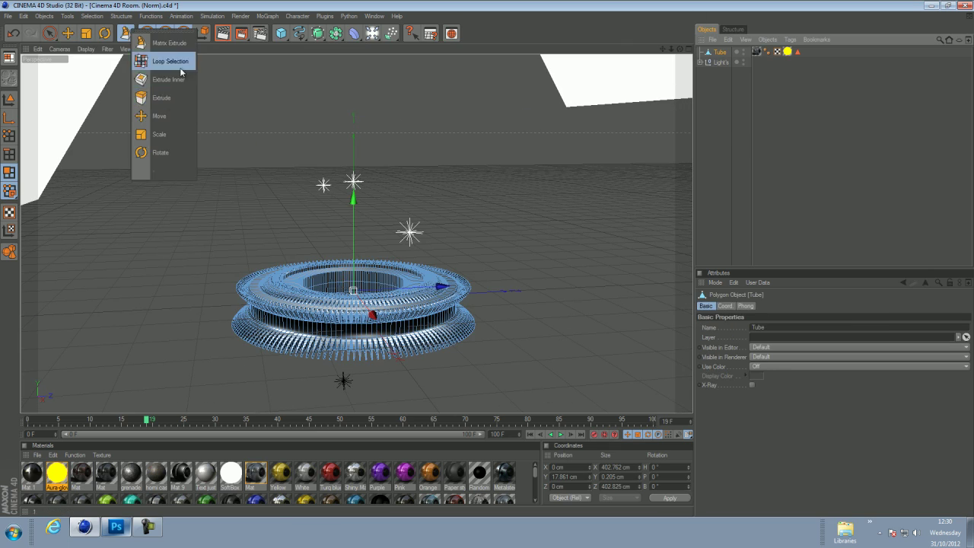
pyautogui.click(353, 244)
pyautogui.press('e')
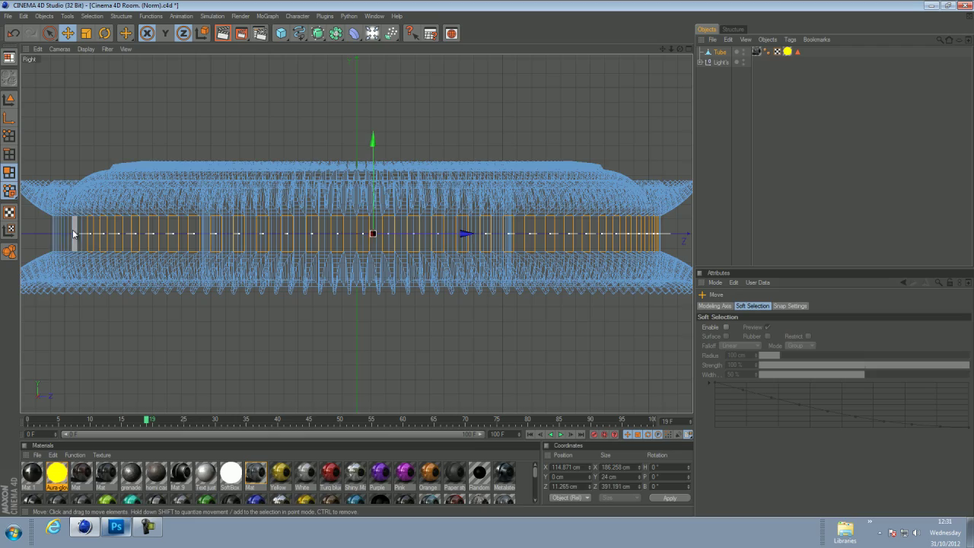
pyautogui.press('F1')
pyautogui.press('i')
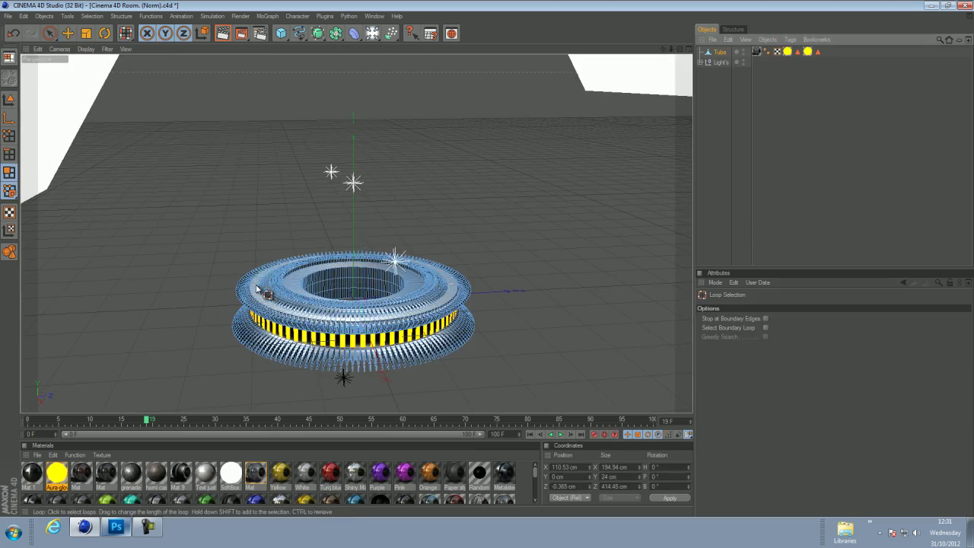
pyautogui.scroll(3, 489, 337)
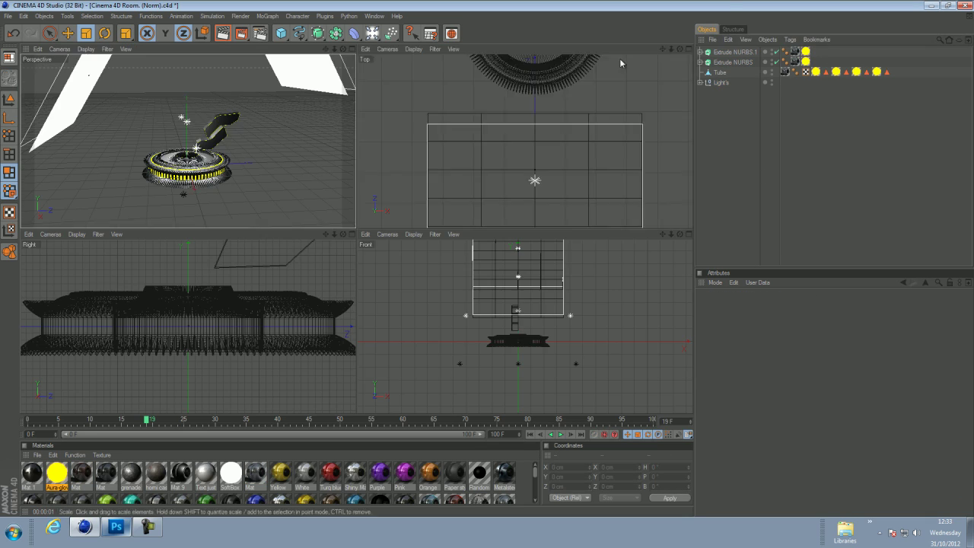
# Create a new material, then add and undo a pumpkin-field background photo.
pyautogui.middleClick(259, 271)
pyautogui.press('F4')
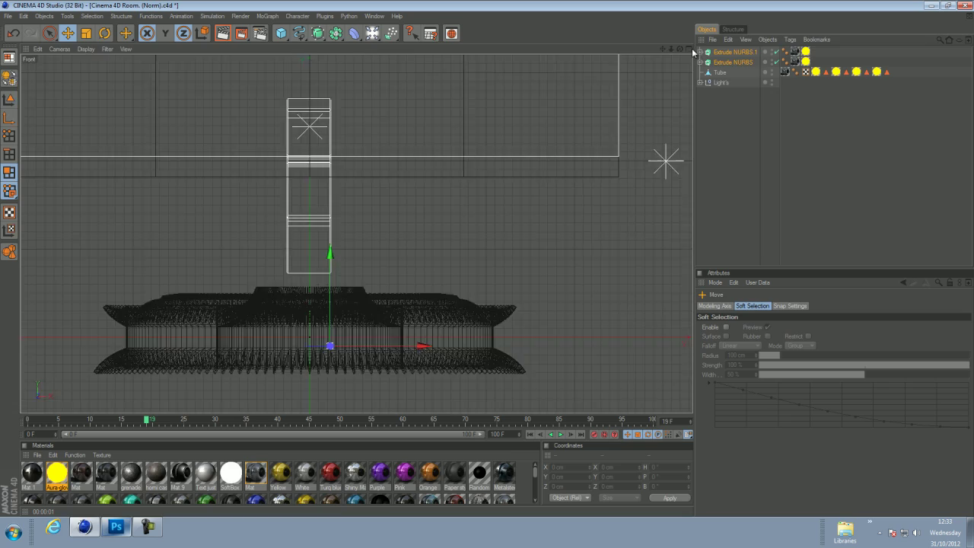
pyautogui.press('F1')
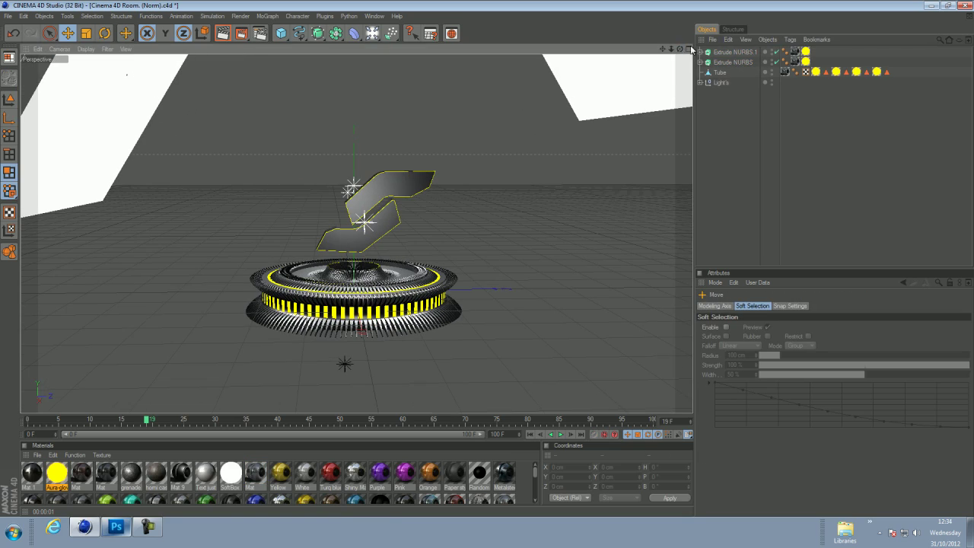
pyautogui.moveTo(671, 48); pyautogui.dragTo(654, 68)
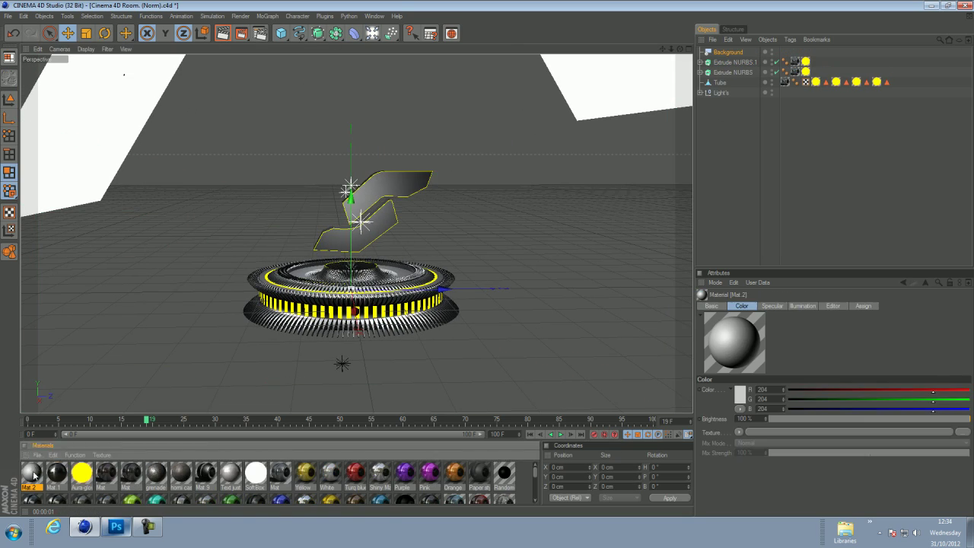
pyautogui.doubleClick(348, 228)
pyautogui.click(729, 71)
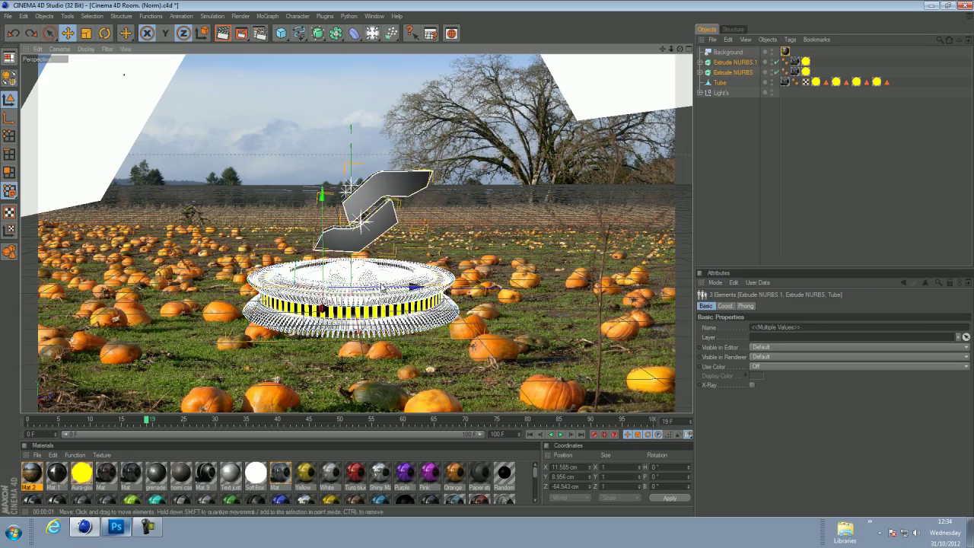
pyautogui.hotkey('ctrl', 'z')
pyautogui.hotkey('ctrl', 'z')
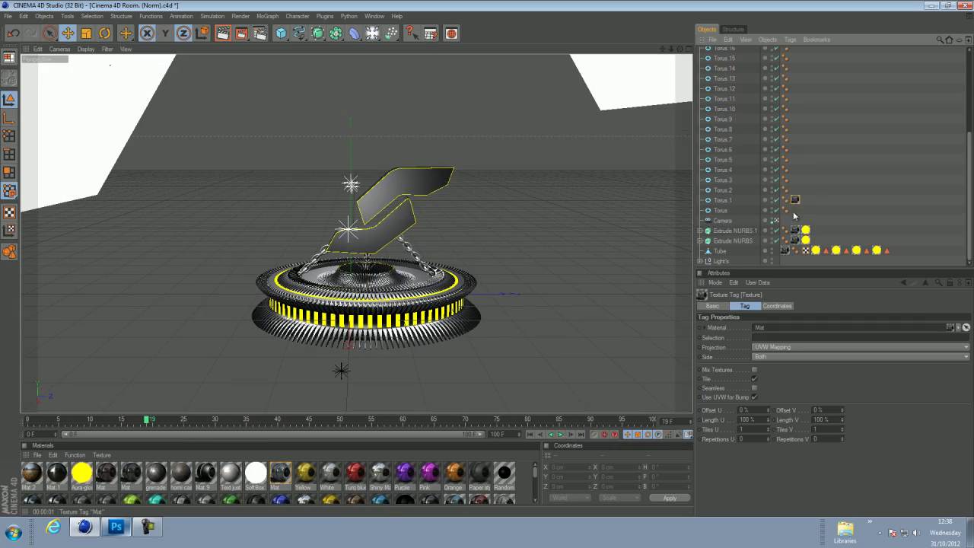
pyautogui.moveTo(796, 82); pyautogui.dragTo(798, 135)
# Copy and paste the chain links and rotate the chain to about 140 degrees.
pyautogui.hotkey('ctrl', 'c')
pyautogui.hotkey('ctrl', 'v')
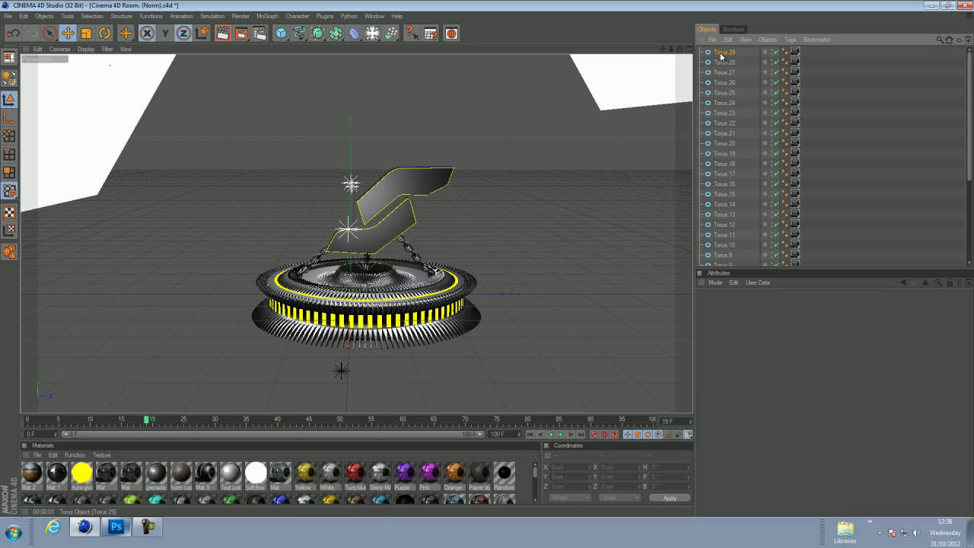
pyautogui.press('r')
pyautogui.moveTo(456, 153); pyautogui.dragTo(489, 151)
# Toggle the four-view layout, render a preview, and check the render settings.
pyautogui.click(689, 49)
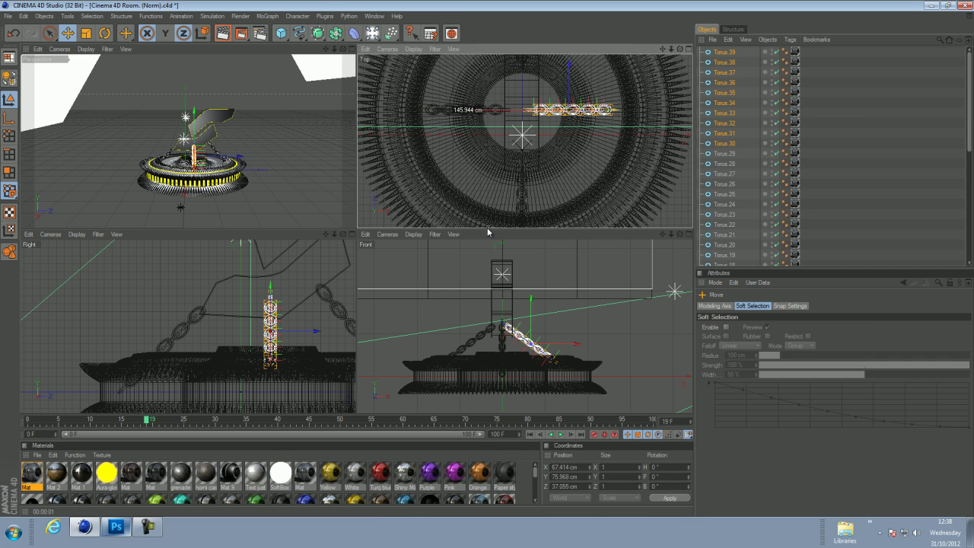
pyautogui.click(346, 49)
pyautogui.click(230, 36)
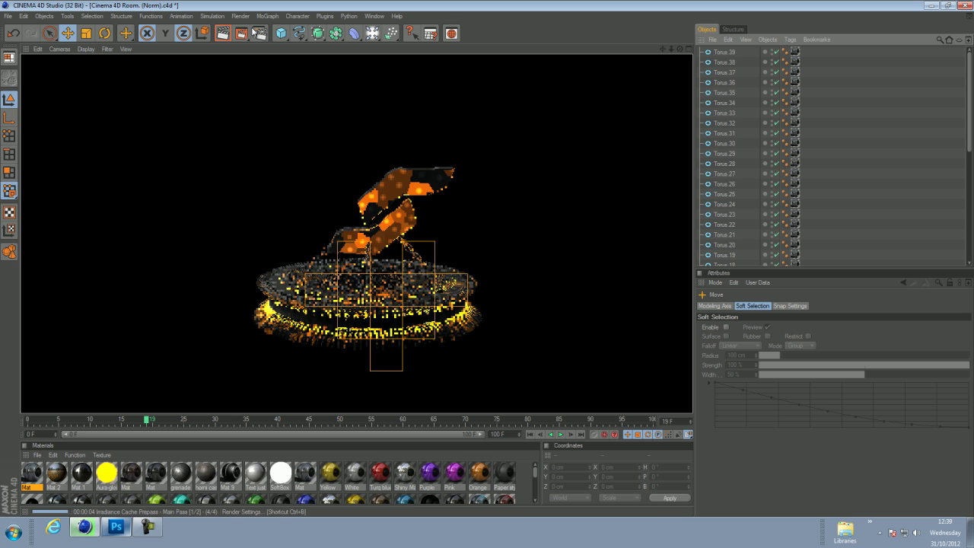
pyautogui.click(260, 32)
pyautogui.click(437, 11)
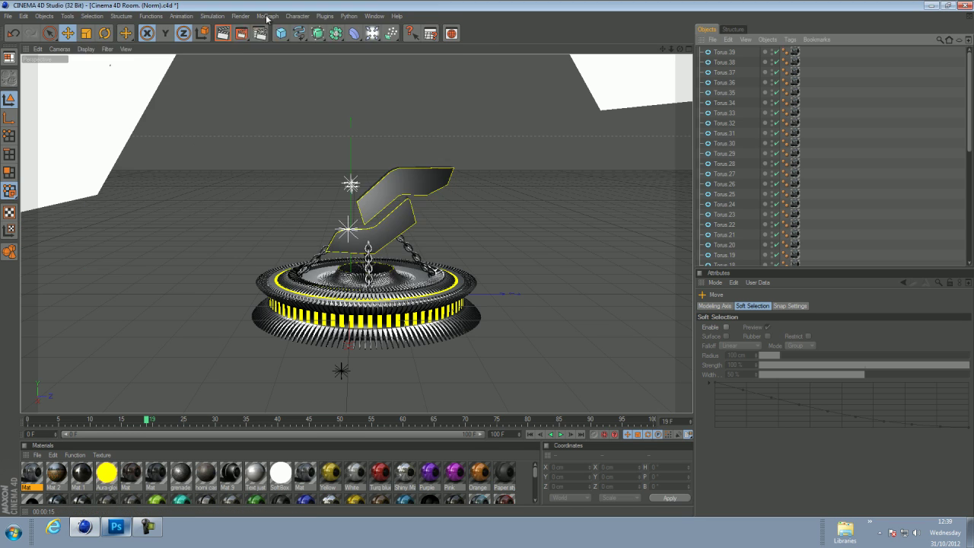
# Render the scene to the Picture Viewer and clone out the cyclist with a smaller brush.
pyautogui.click(242, 32)
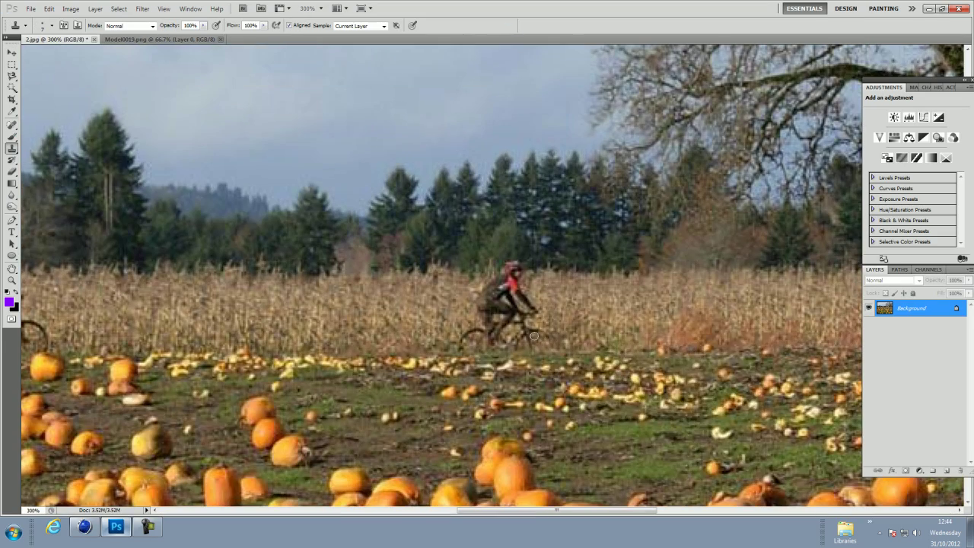
pyautogui.press('[')
pyautogui.press('[')
pyautogui.press('[')
pyautogui.moveTo(512, 270); pyautogui.dragTo(509, 286)
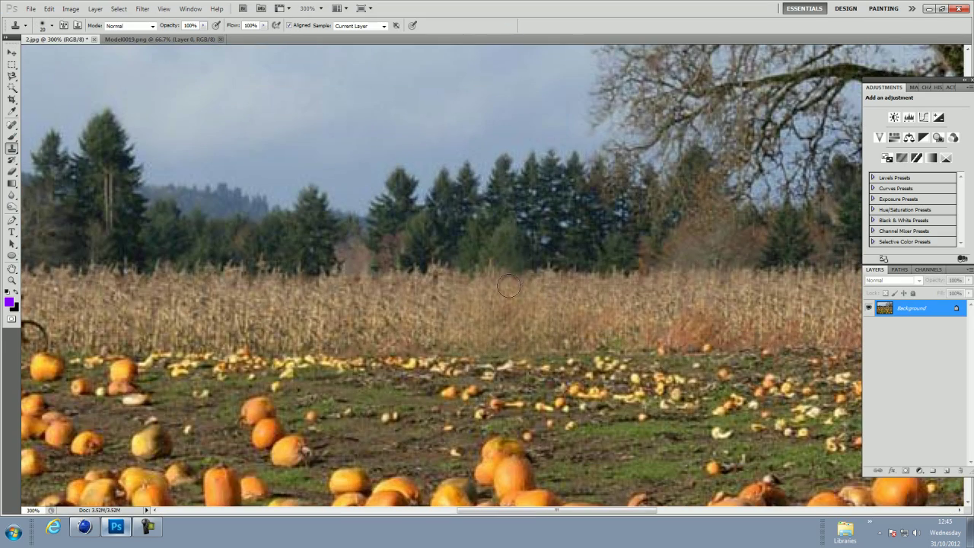
pyautogui.moveTo(642, 513); pyautogui.dragTo(592, 513)
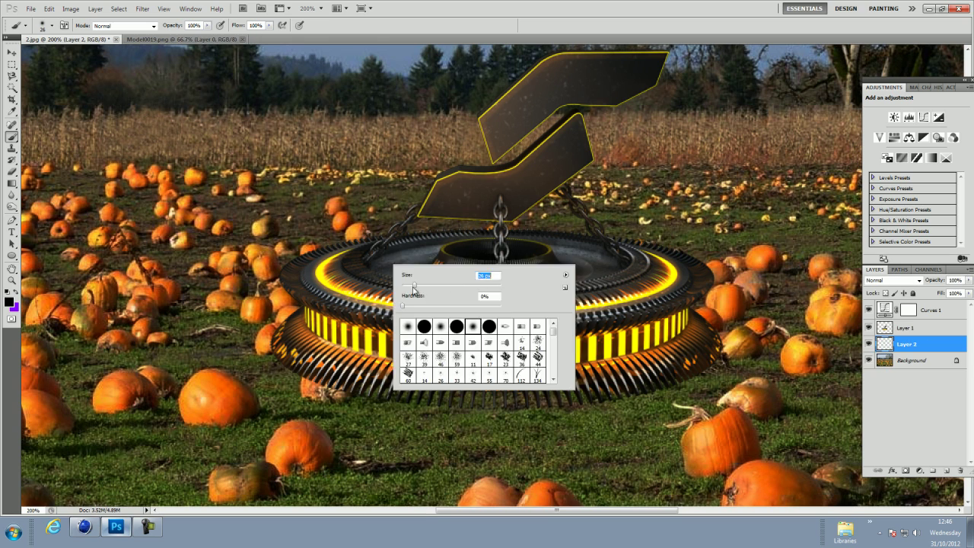
# Paint a soft shadow beneath the glowing ring and lower its layer opacity to 71%.
pyautogui.moveTo(274, 381); pyautogui.dragTo(452, 397)
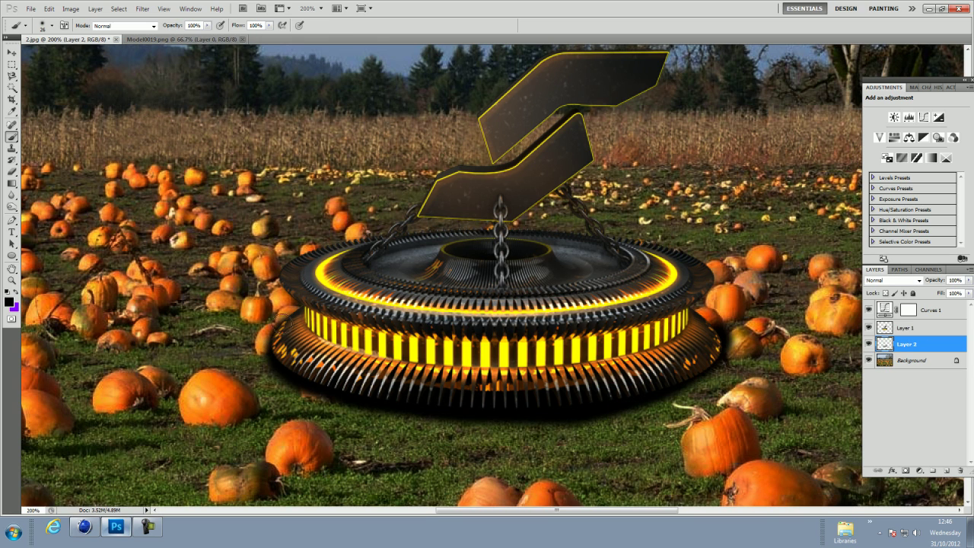
pyautogui.press('v')
pyautogui.moveTo(969, 280); pyautogui.dragTo(944, 290)
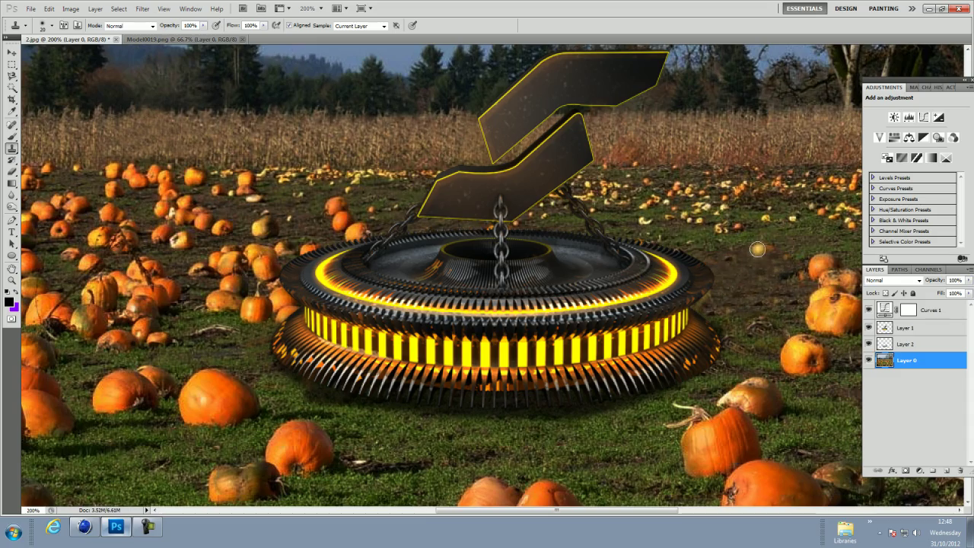
# Add a Threshold adjustment layer set to Linear Light.
pyautogui.hotkey('ctrl', '-')
pyautogui.hotkey('ctrl', '-')
pyautogui.click(947, 157)
pyautogui.click(891, 280)
pyautogui.press('Down')
pyautogui.press('Down')
pyautogui.press('Down')
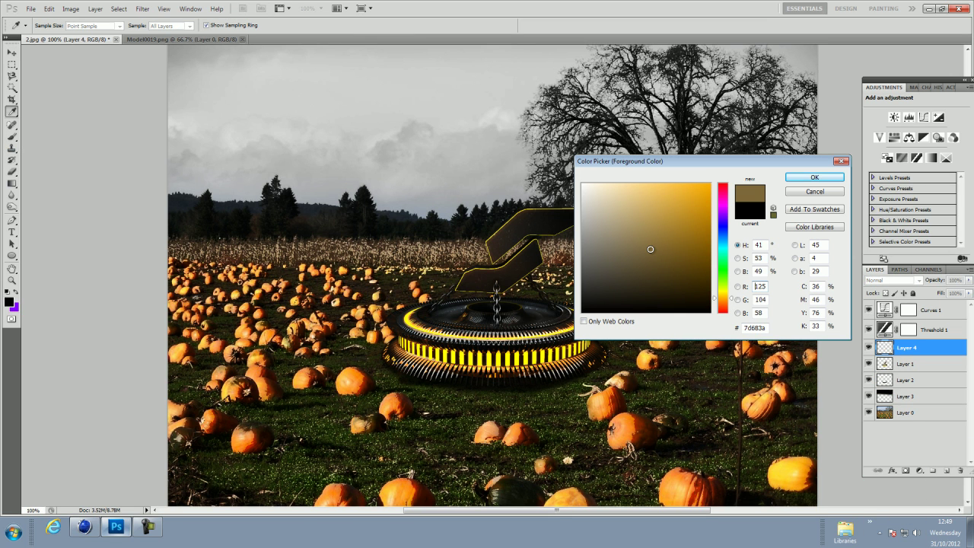
# Set the glow layer to Color Dodge and select the pumpkin-field photo layer.
pyautogui.click(890, 281)
pyautogui.click(879, 298)
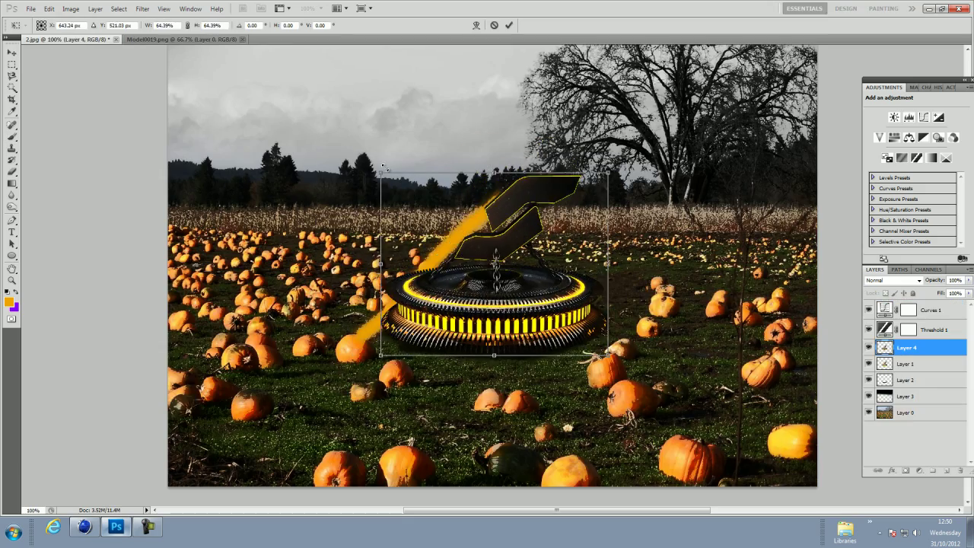
pyautogui.click(906, 396)
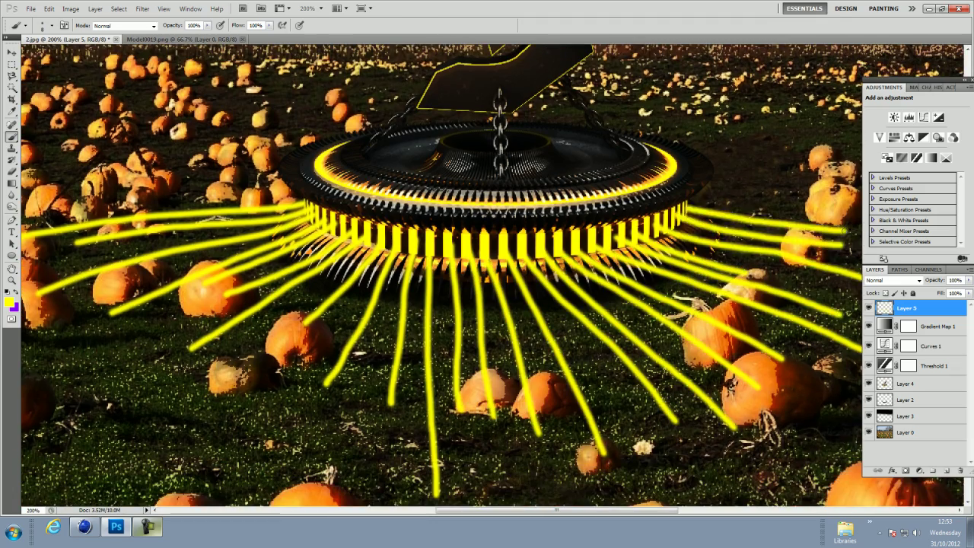
# Blend the yellow streaks as Lighter Color and confirm the colour adjustment.
pyautogui.hotkey('ctrl', '0')
pyautogui.click(887, 280)
pyautogui.scroll(-11, 887, 280)
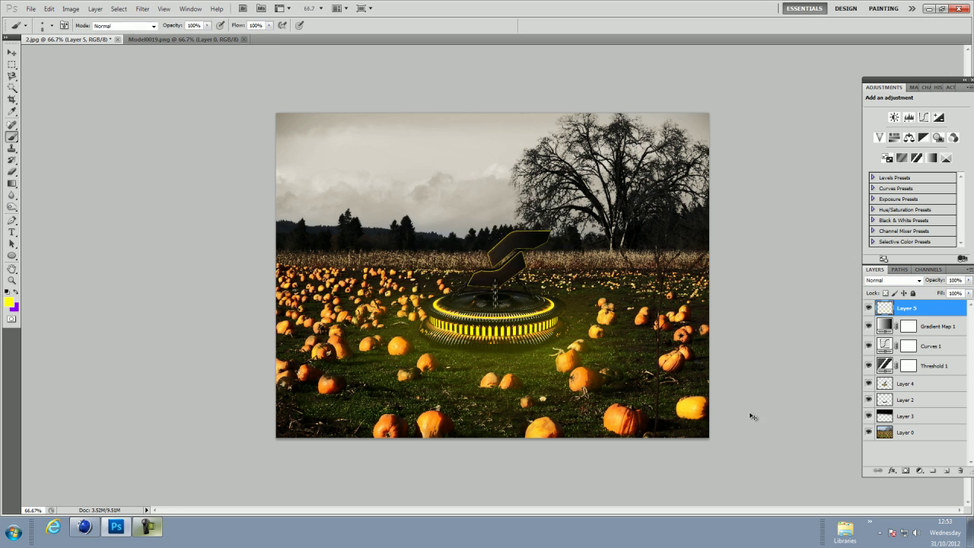
pyautogui.click(753, 104)
pyautogui.press('b')
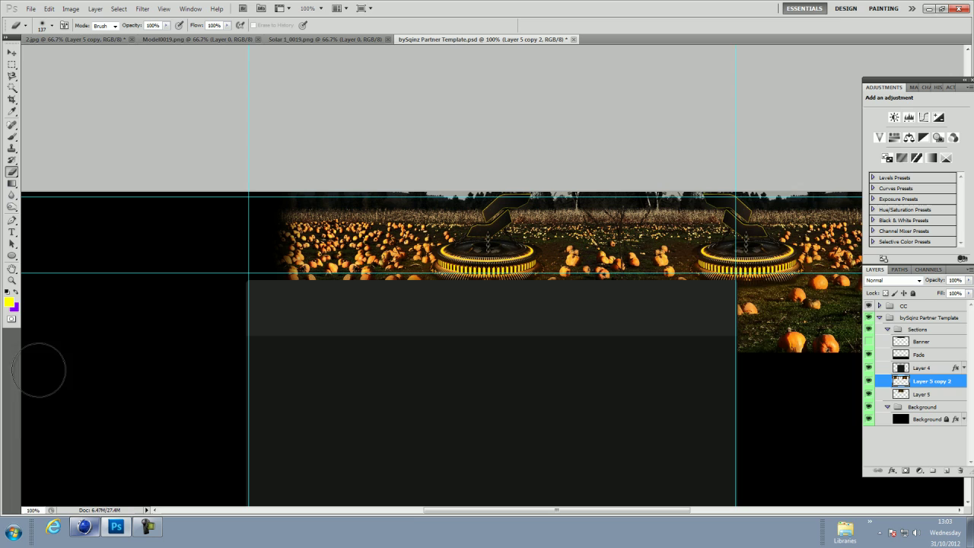
# Adjust the masking brush size and view the banner at actual size.
pyautogui.rightClick(465, 269)
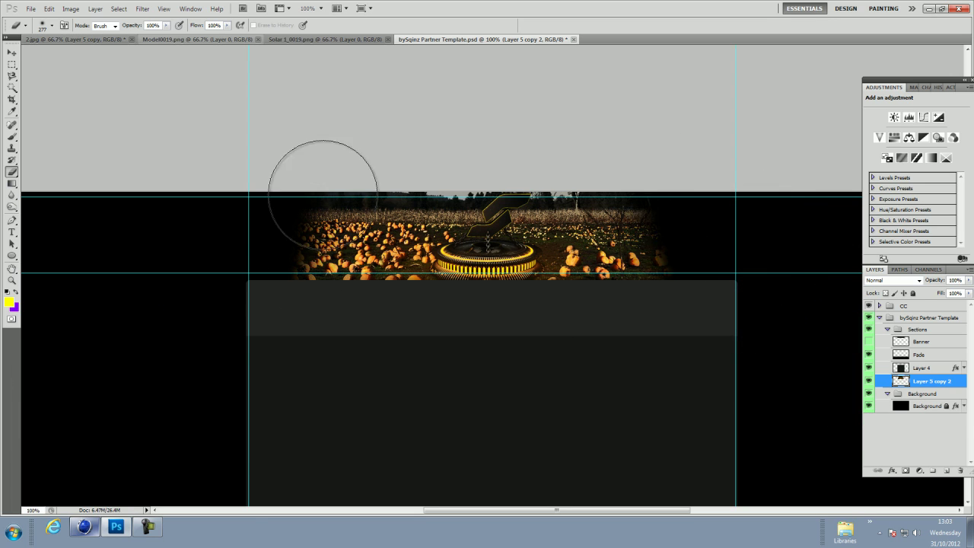
pyautogui.press('v')
pyautogui.hotkey('ctrl', '1')
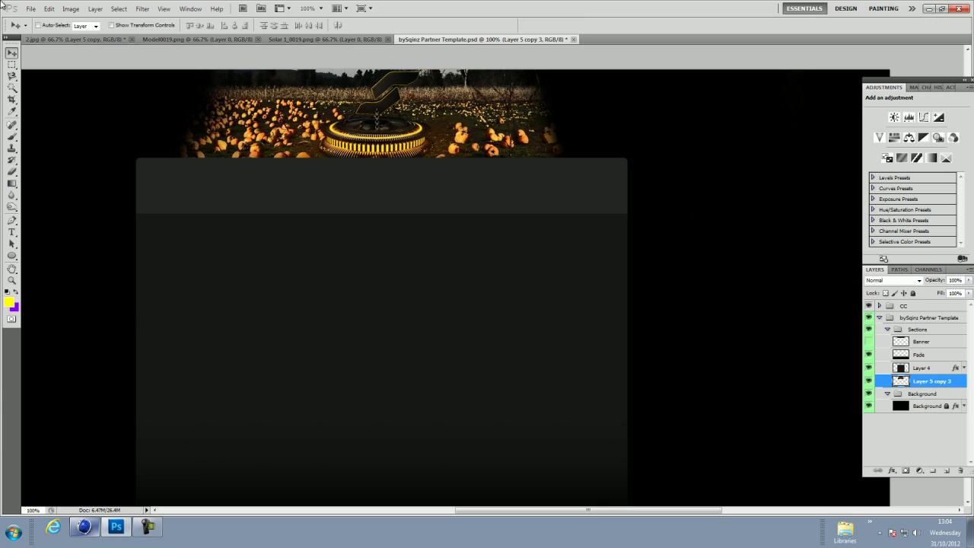
# Bring a flare from the effects pack into the banner template.
pyautogui.hotkey('ctrl', 'o')
pyautogui.click(393, 34)
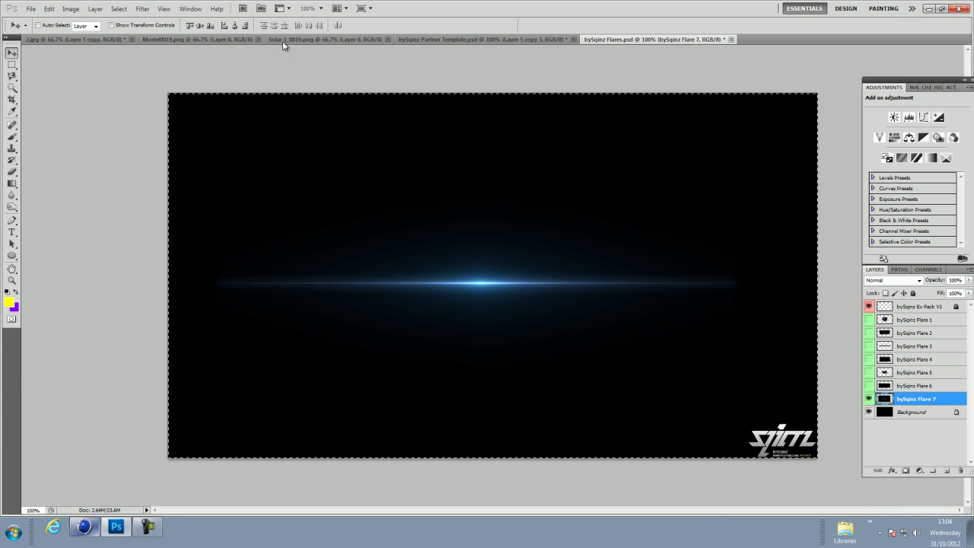
pyautogui.moveTo(282, 45); pyautogui.dragTo(418, 130)
# Colourise the flare yellow with Hue/Saturation and blend it as Linear Dodge (Add).
pyautogui.hotkey('shift', 'alt', 'w')
pyautogui.hotkey('ctrl', 'u')
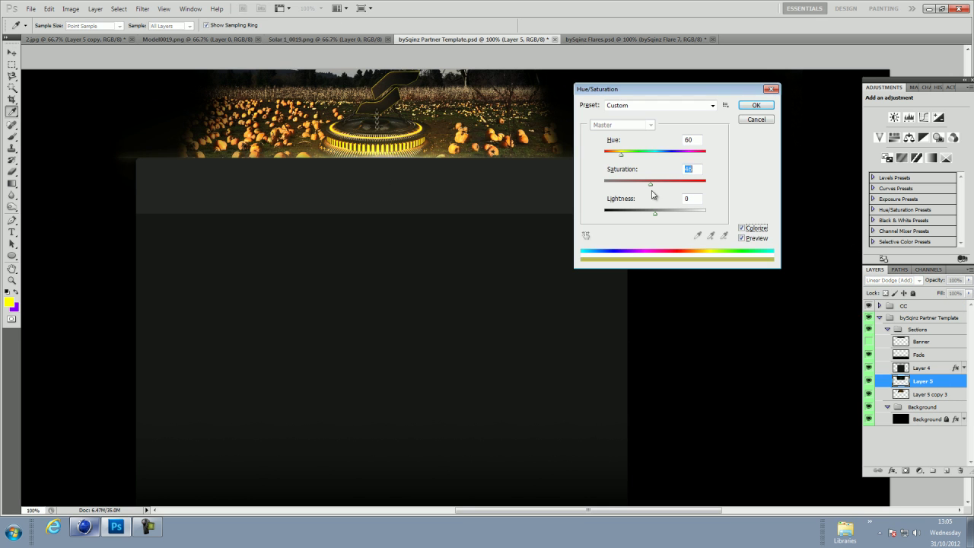
pyautogui.press('Return')
pyautogui.click(892, 280)
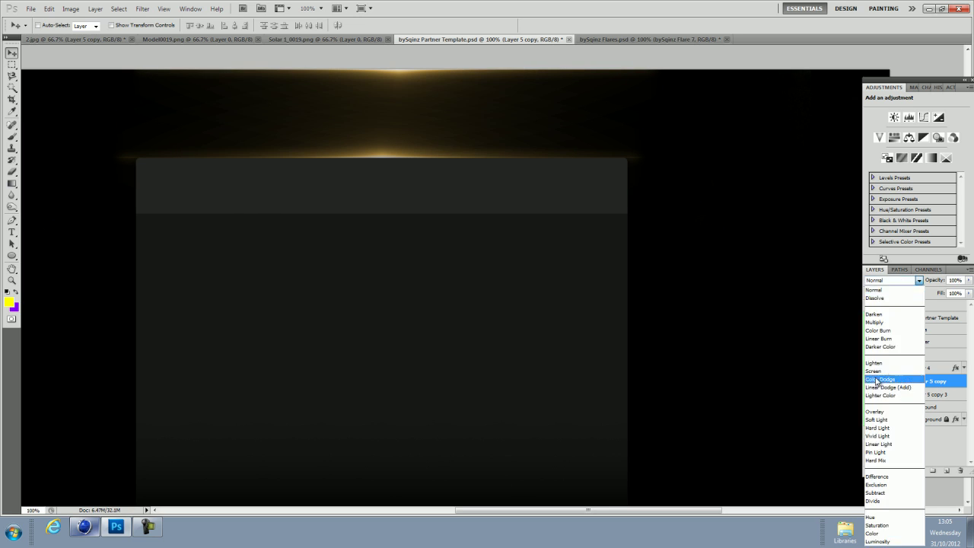
pyautogui.click(879, 387)
# Enlarge the brush, compare with the original pumpkin document, and pick the layer for text.
pyautogui.press('b')
pyautogui.scroll(2, 115, 156)
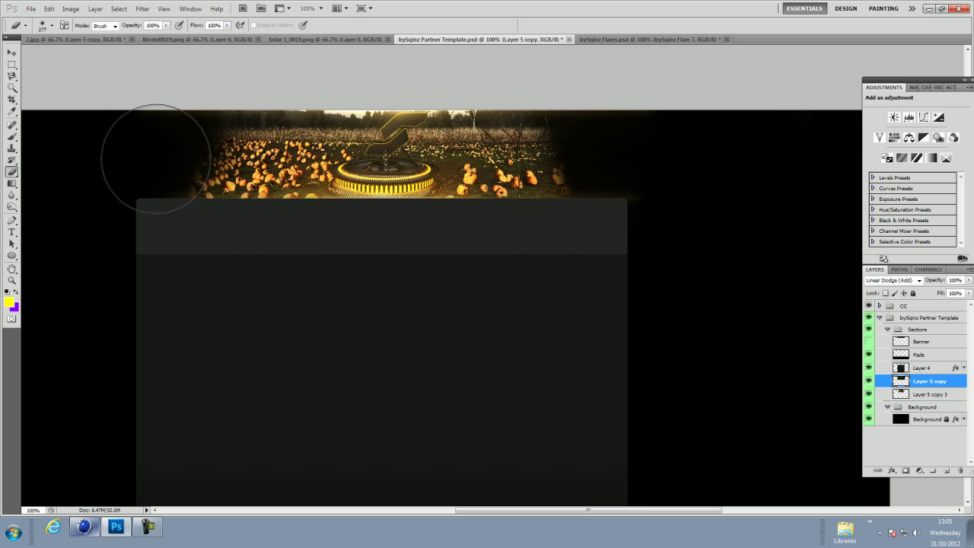
pyautogui.hotkey('alt', ']')
pyautogui.hotkey('alt', ']')
pyautogui.scroll(-4, 648, 239)
pyautogui.scroll(6, 648, 239)
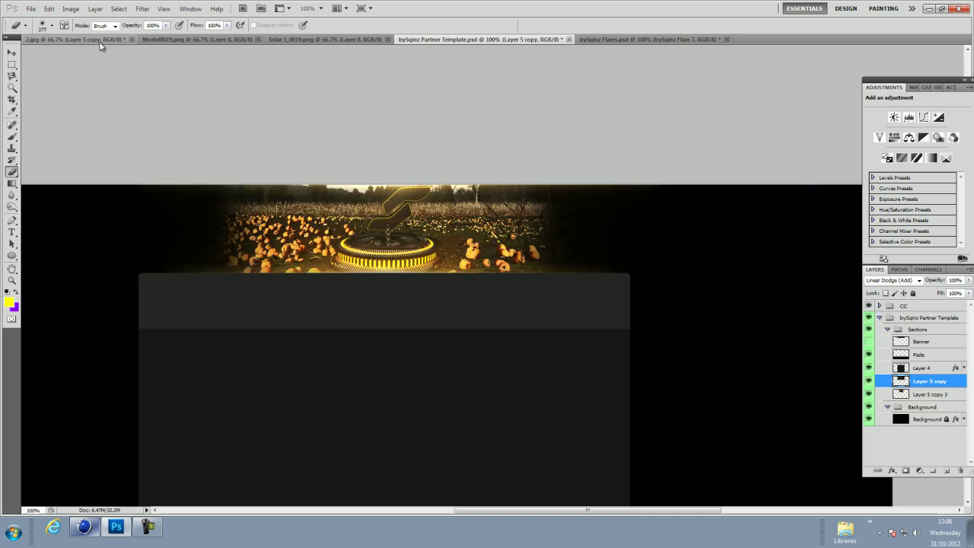
pyautogui.click(99, 39)
pyautogui.click(479, 39)
pyautogui.press('t')
pyautogui.click(933, 394)
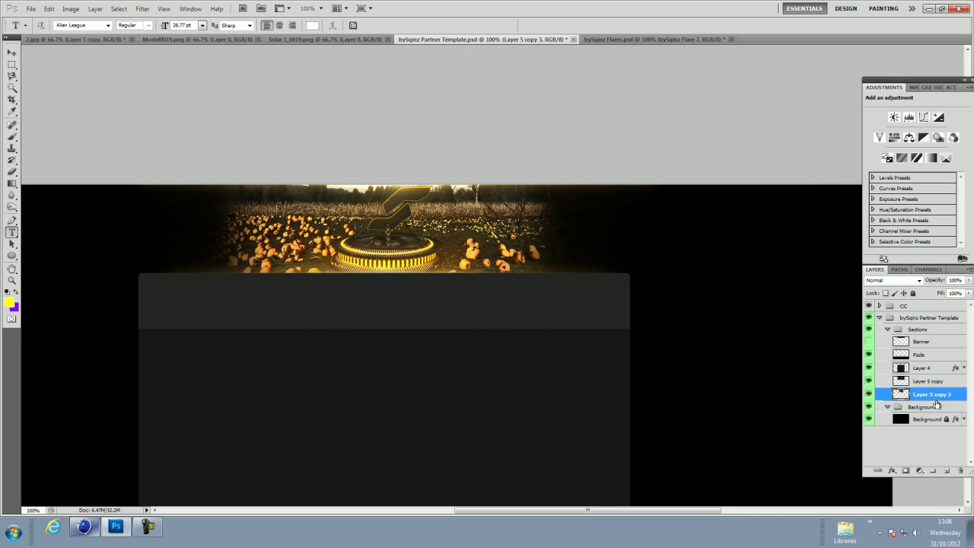
# Place the PS3 label up and right, and add the MACHINMA label.
pyautogui.click(11, 51)
pyautogui.moveTo(141, 203); pyautogui.dragTo(150, 176)
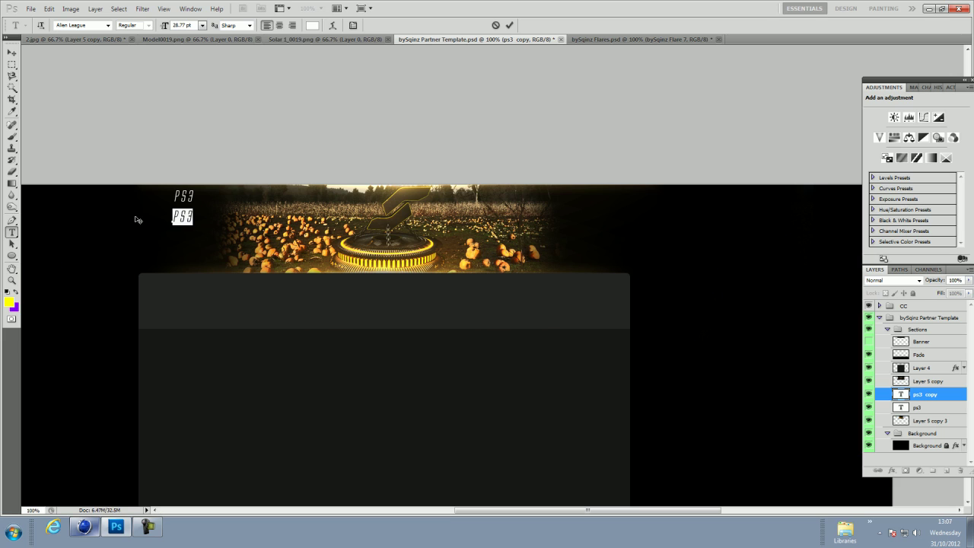
pyautogui.write('MA')
pyautogui.hotkey('ctrl', 'Return')
# Add FIERCE under MACHINMA plus ASH + DENSITY, then select the left label layers.
pyautogui.moveTo(141, 236); pyautogui.dragTo(208, 238)
pyautogui.click(204, 272)
pyautogui.write('+ density')
pyautogui.hotkey('ctrl', 'Return')
pyautogui.press('v')
pyautogui.keyDown('shift'); pyautogui.click(919, 434); pyautogui.keyUp('shift')
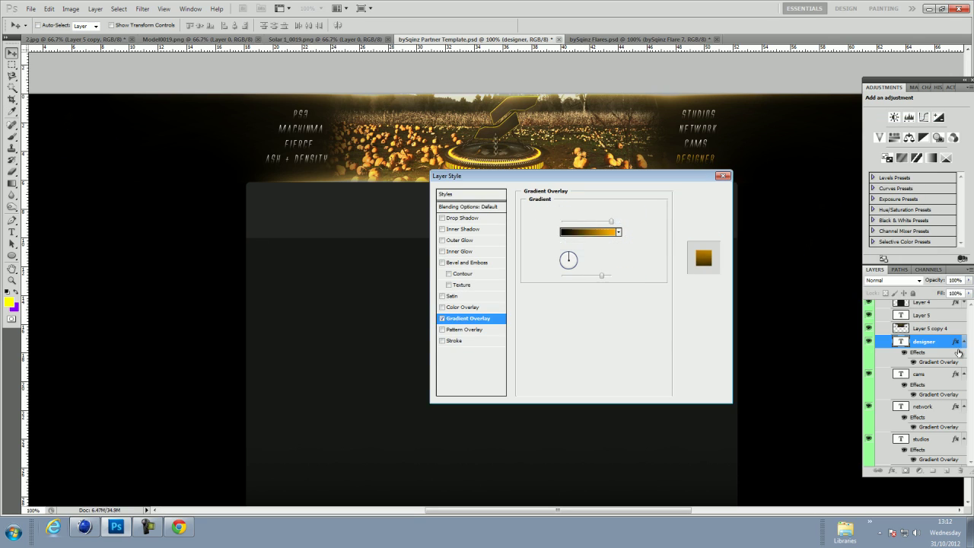
# Confirm the orange-ended gradient overlay on the labels, including PS3 and ASH + DENSITY.
pyautogui.click(704, 193)
pyautogui.rightClick(925, 417)
pyautogui.click(906, 411)
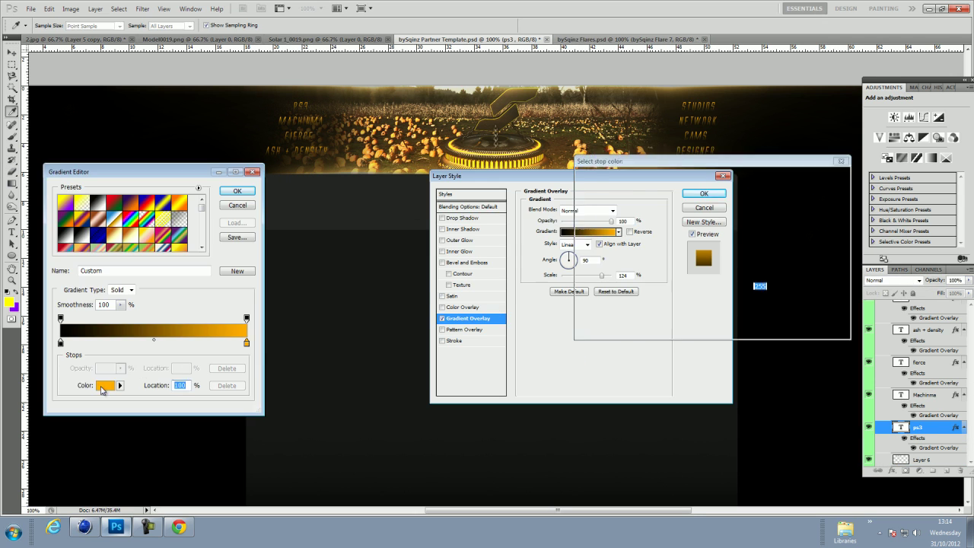
pyautogui.rightClick(933, 329)
# Copy a field patch to a new layer over the right labels at 29% opacity.
pyautogui.click(926, 281)
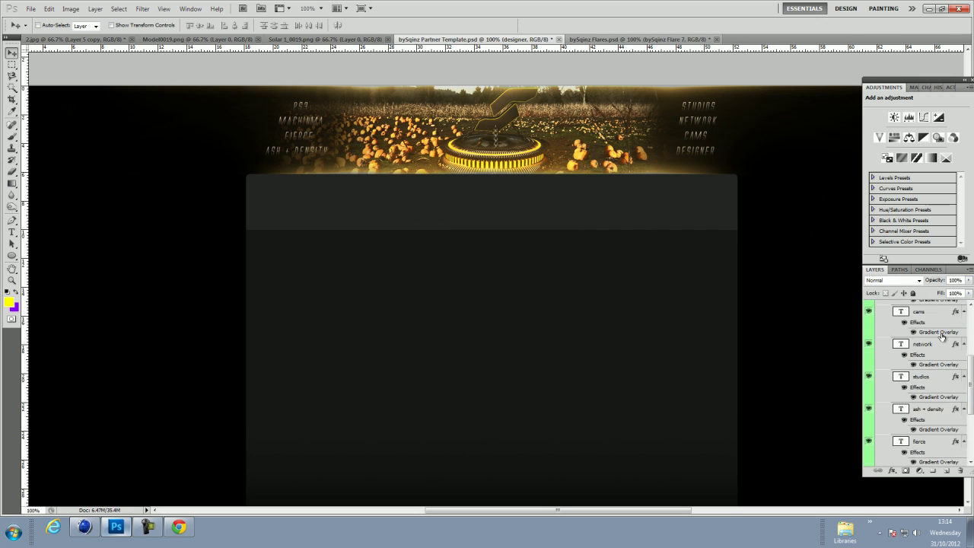
pyautogui.moveTo(615, 87); pyautogui.dragTo(815, 185)
pyautogui.rightClick(795, 167)
pyautogui.click(826, 287)
pyautogui.moveTo(428, 118); pyautogui.dragTo(796, 119)
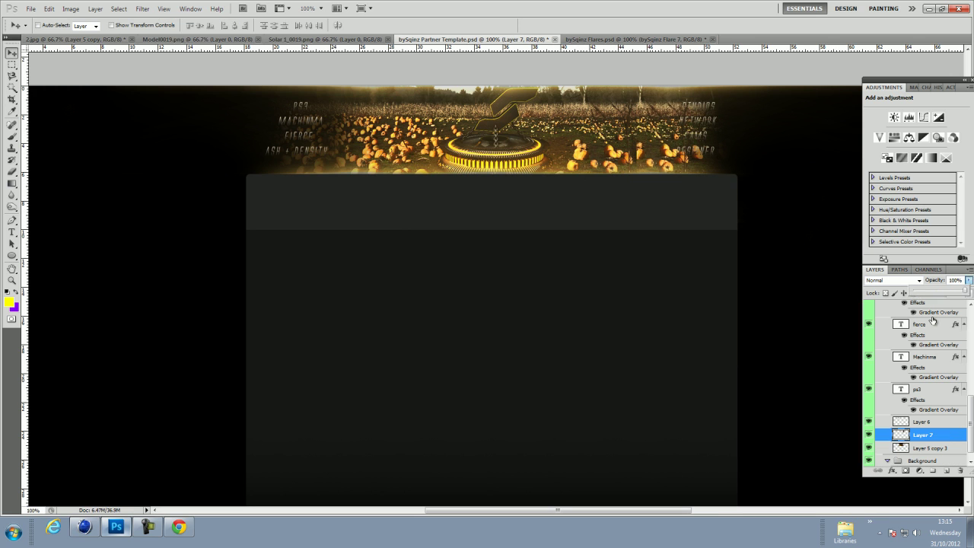
pyautogui.click(929, 294)
# Draw a thin Pen path above PS3 and stroke it with the brush.
pyautogui.hotkey('ctrl', '+')
pyautogui.rightClick(441, 221)
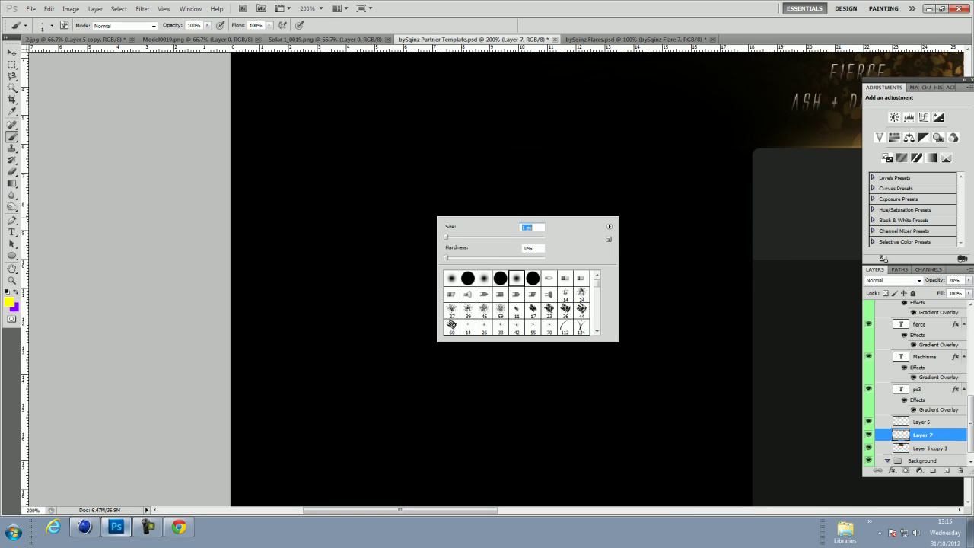
pyautogui.press('Escape')
pyautogui.press('p')
pyautogui.rightClick(596, 188)
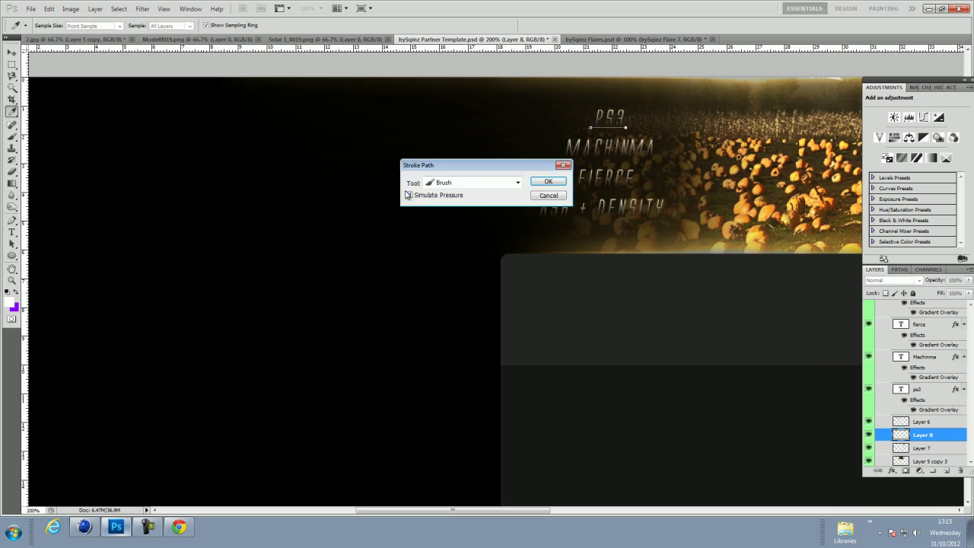
pyautogui.click(554, 177)
pyautogui.press('b')
pyautogui.rightClick(225, 194)
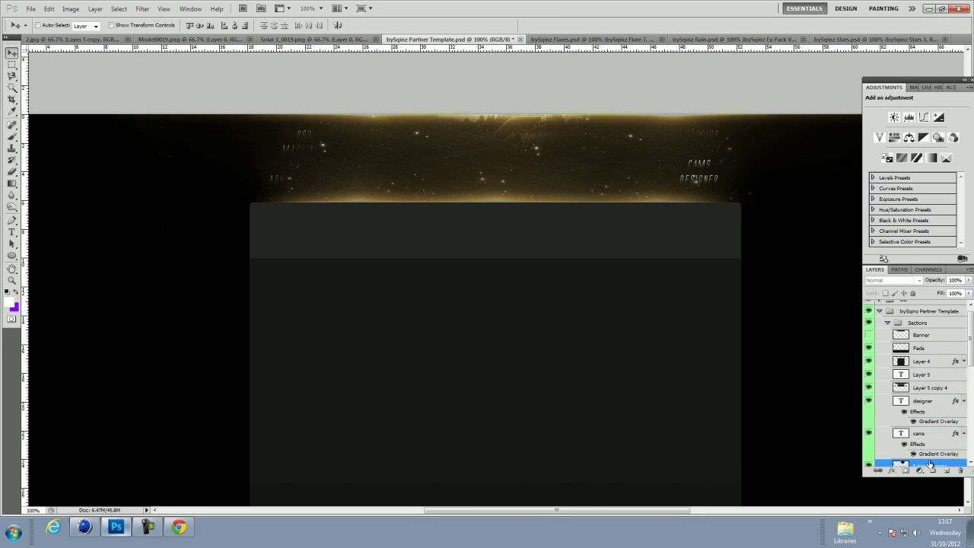
# Select Layer 5 in the Partner Template banner for the stars.
pyautogui.click(938, 380)
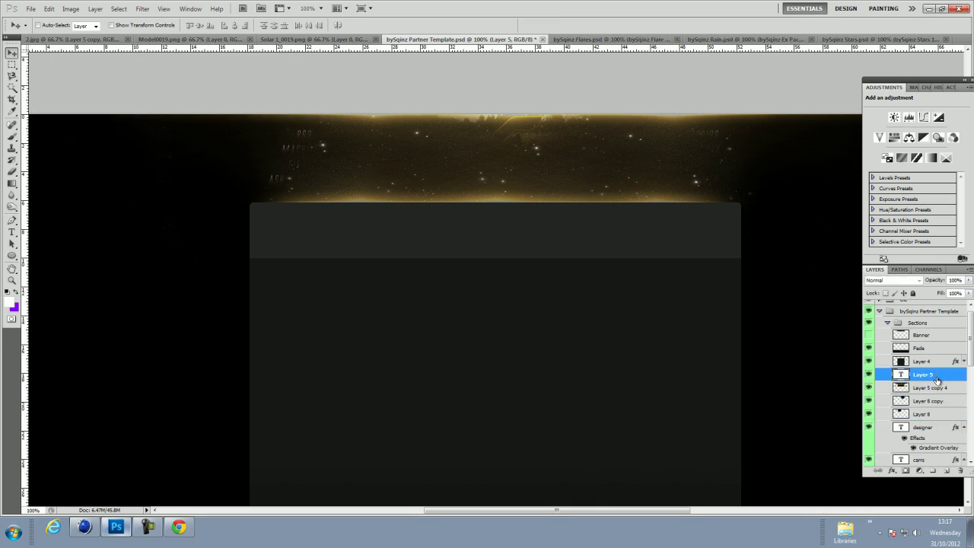